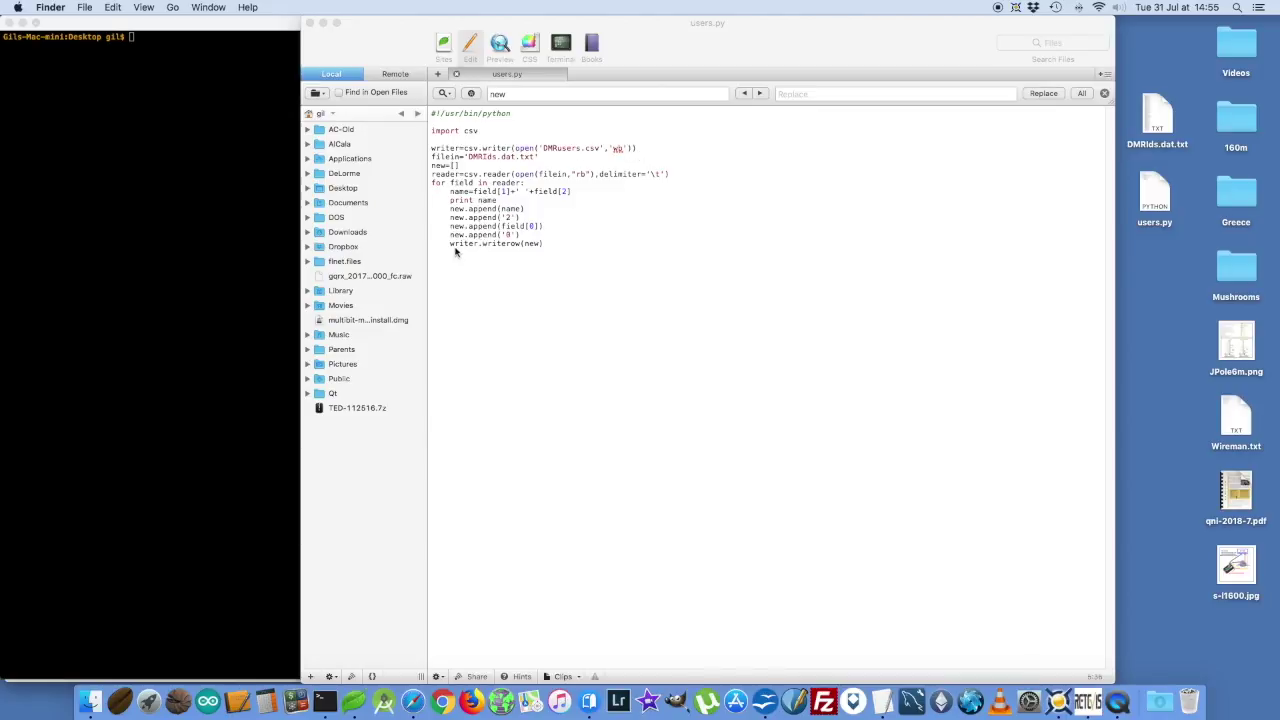
# Run 'python users.py' in Terminal to generate DMRusers.csv on the Desktop
pyautogui.click(135, 216)
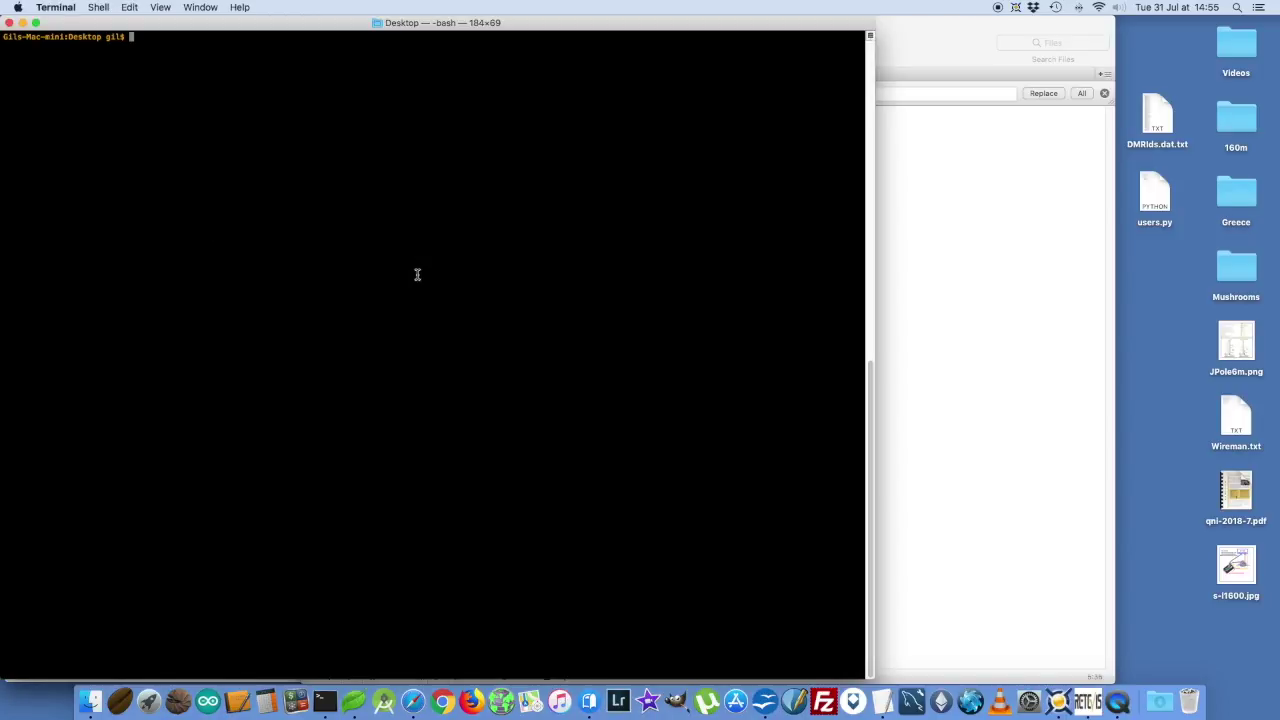
pyautogui.write('python users.py')
pyautogui.press('Return')
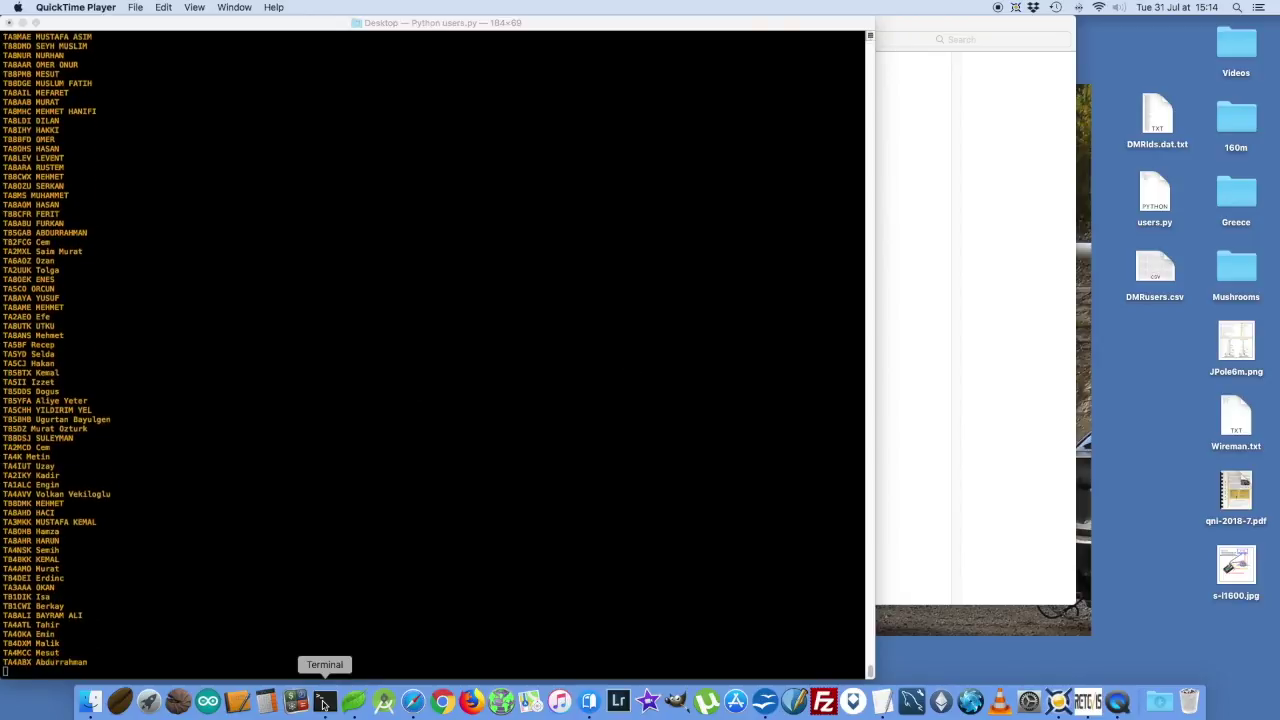
# Open a second Terminal window from the Dock and move it into place
pyautogui.rightClick(325, 700)
pyautogui.click(377, 558)
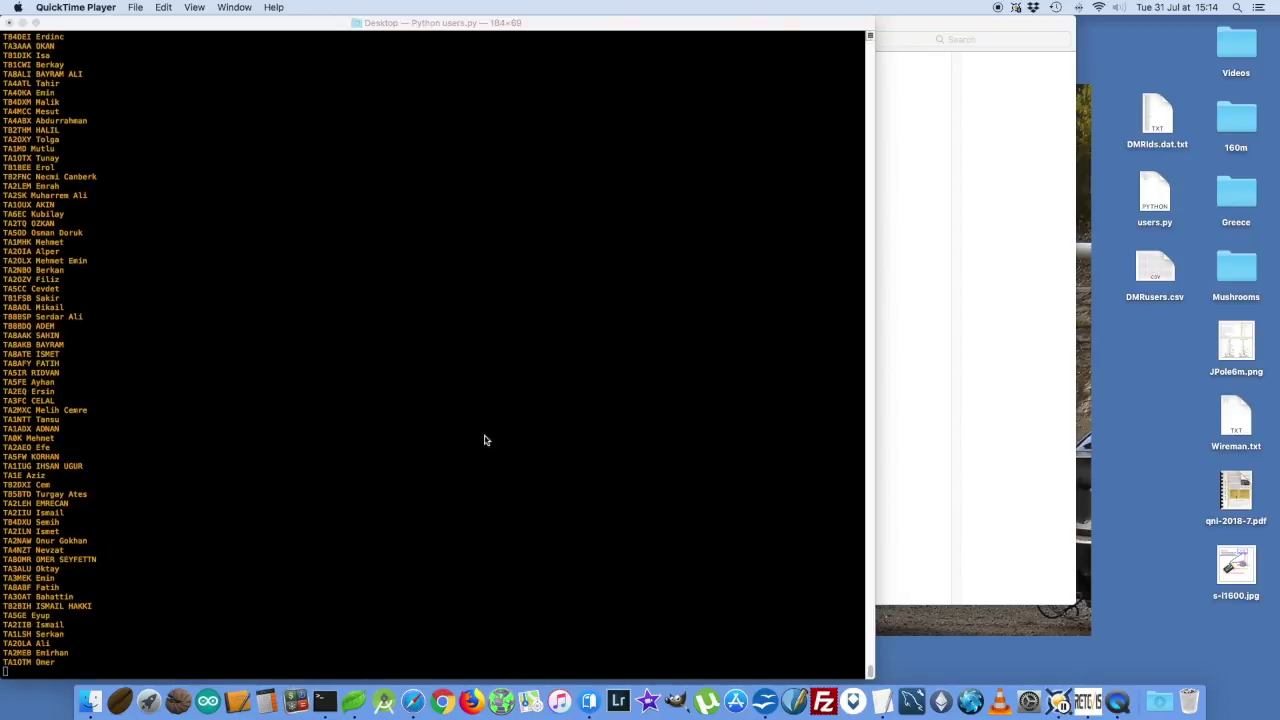
pyautogui.moveTo(400, 37); pyautogui.dragTo(463, 83)
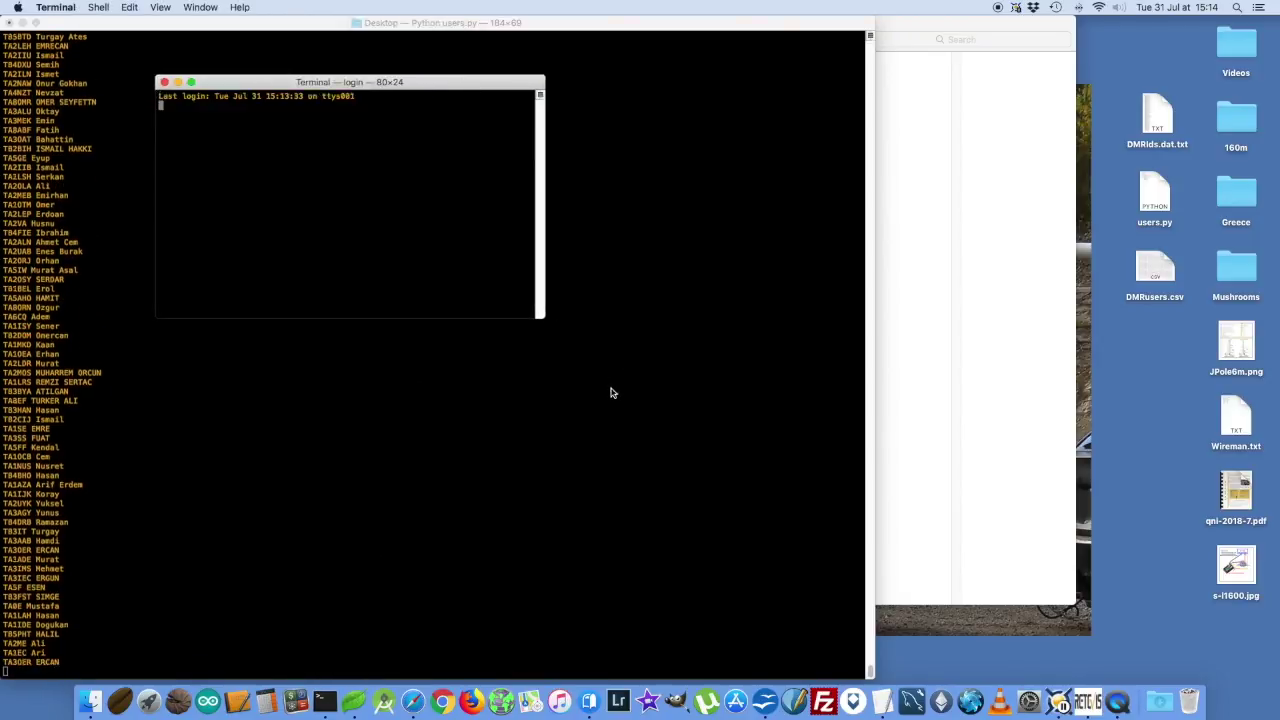
# Enlarge the new window, change into Desktop and list its files with ls -l
pyautogui.moveTo(545, 319); pyautogui.dragTo(1040, 607)
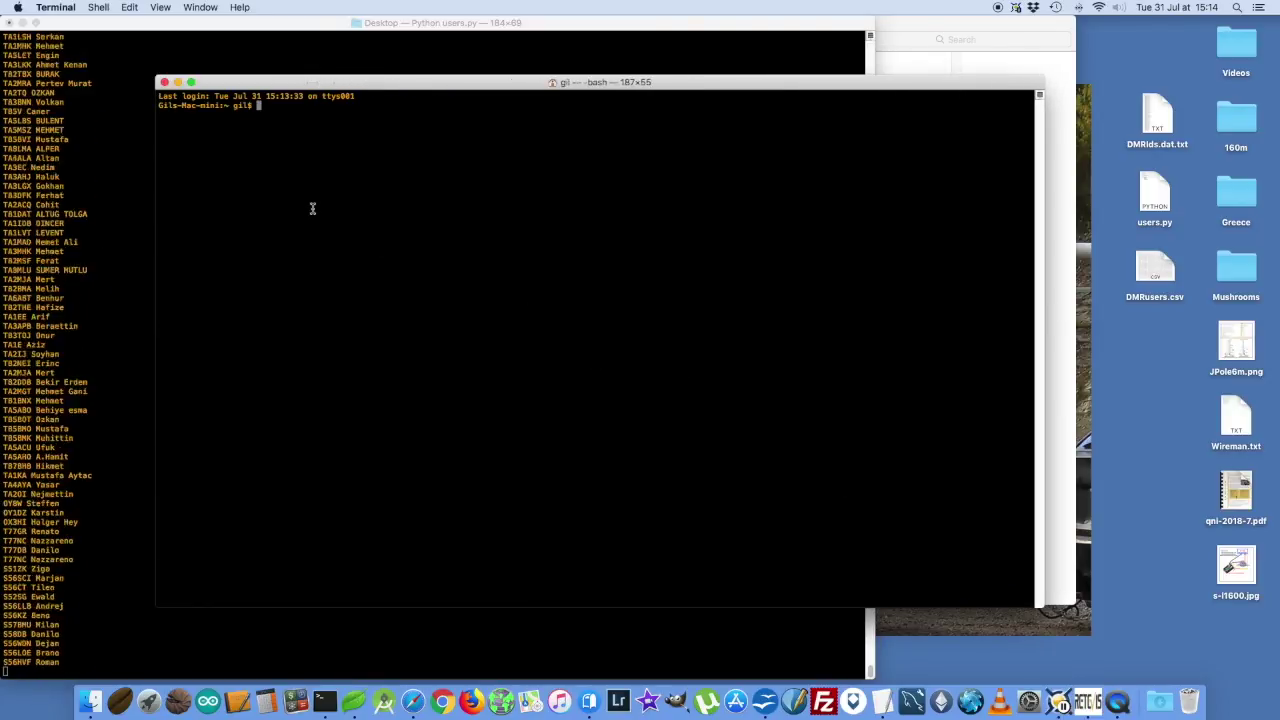
pyautogui.write('cd Desktop')
pyautogui.press('Return')
pyautogui.write('ls -l')
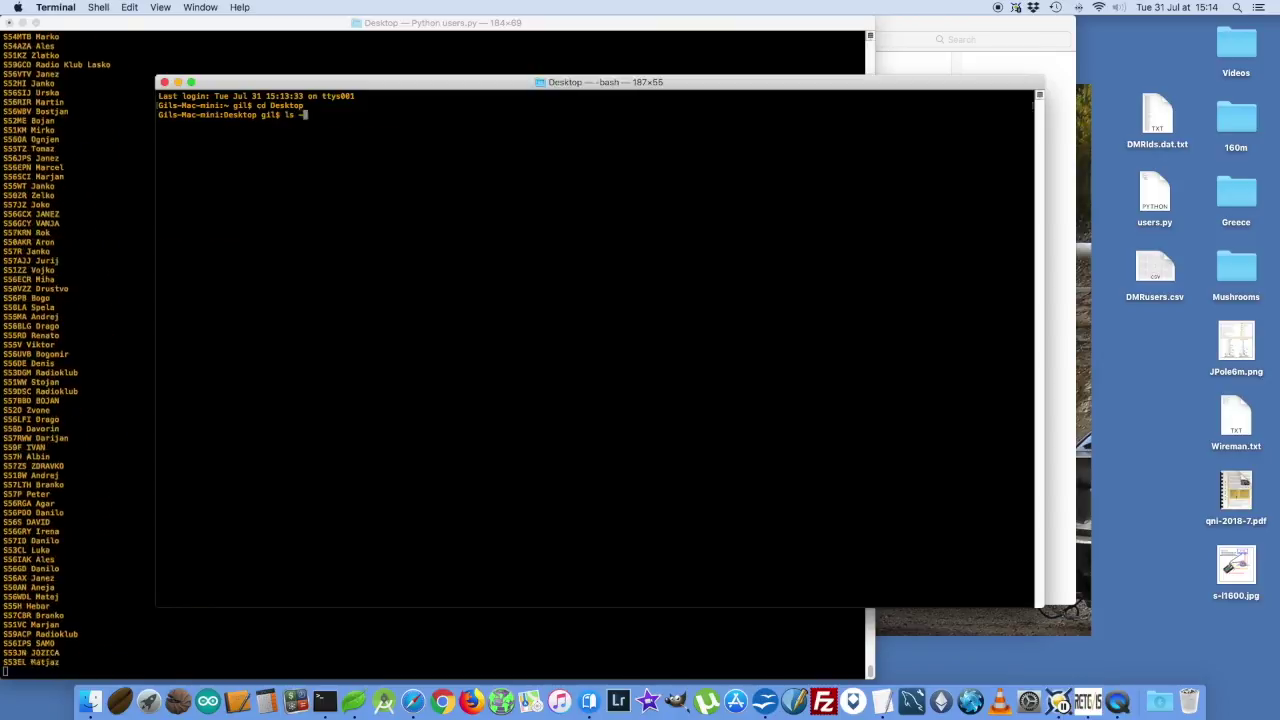
pyautogui.press('Return')
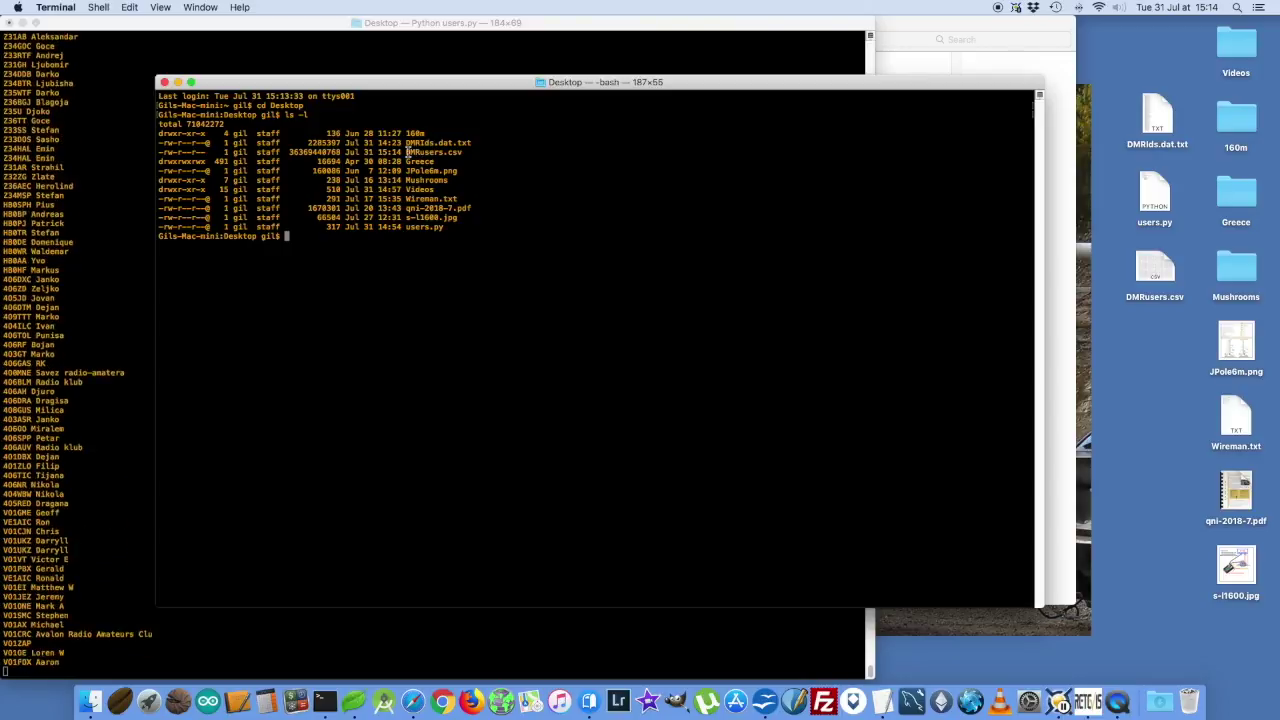
# Page through DMRusers.csv with 'more', pasting the copied file name as the argument
pyautogui.moveTo(405, 152); pyautogui.dragTo(460, 153)
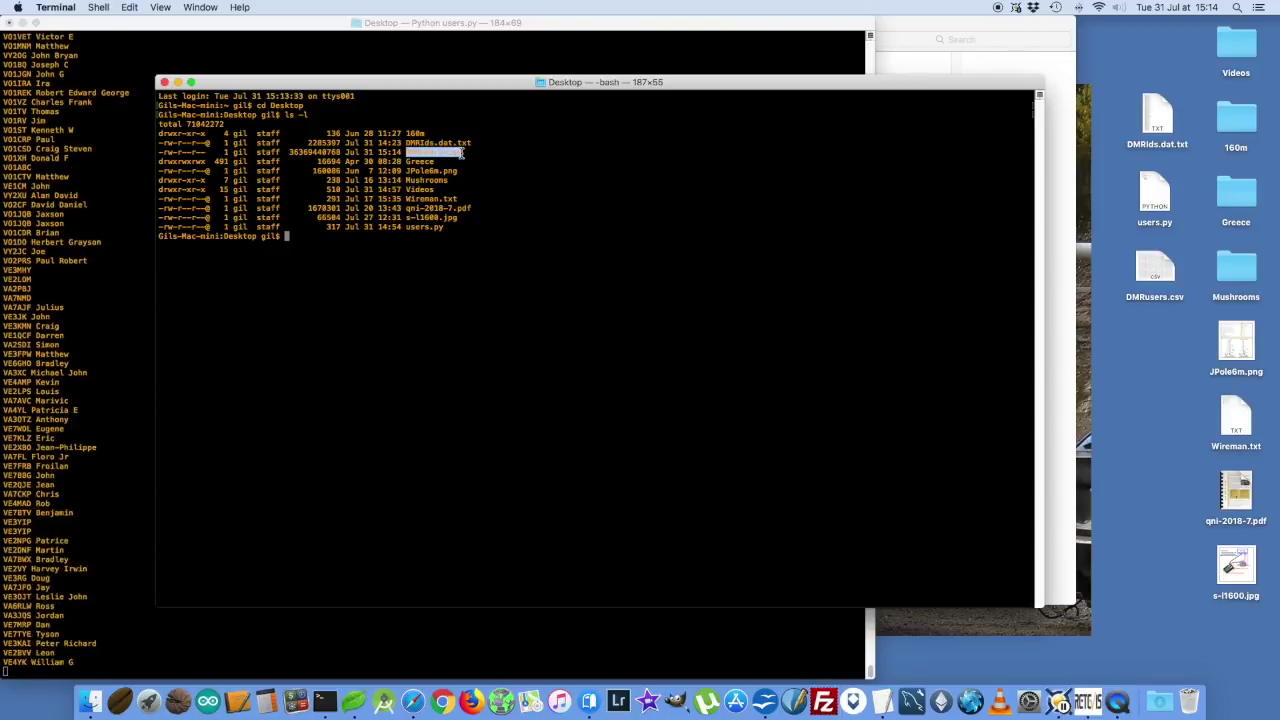
pyautogui.rightClick(458, 152)
pyautogui.click(481, 225)
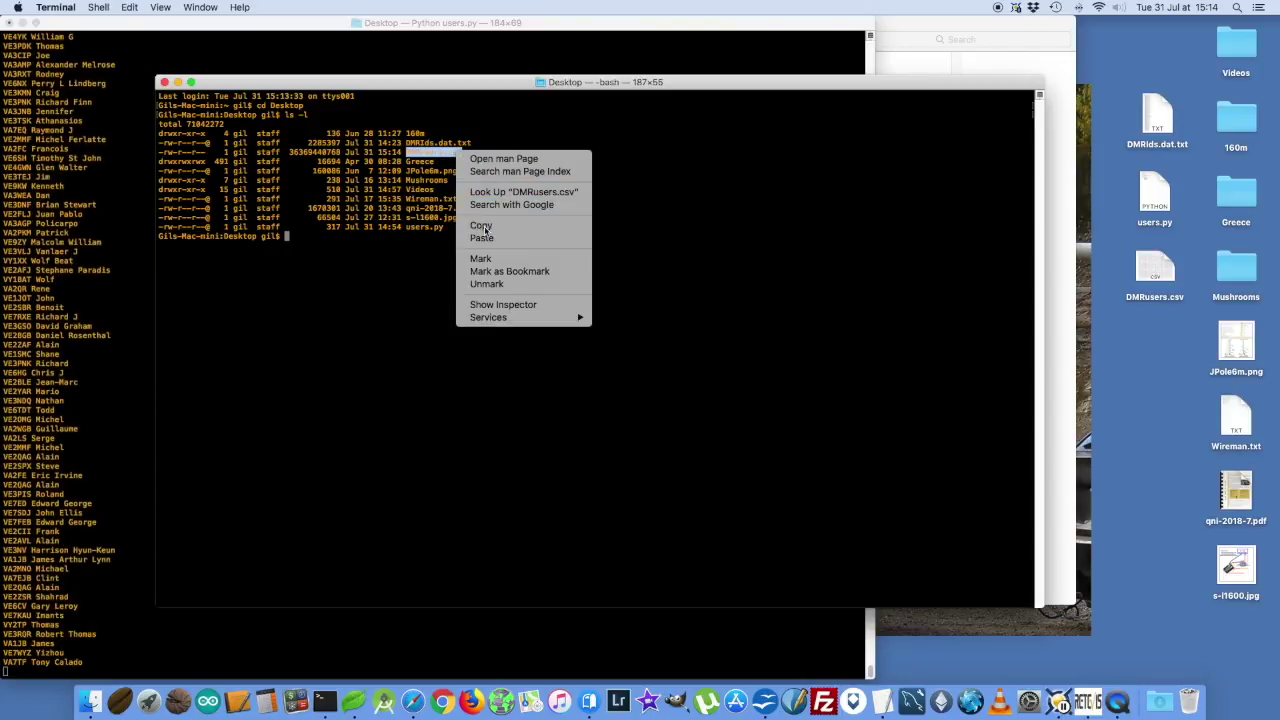
pyautogui.click(397, 303)
pyautogui.write('more')
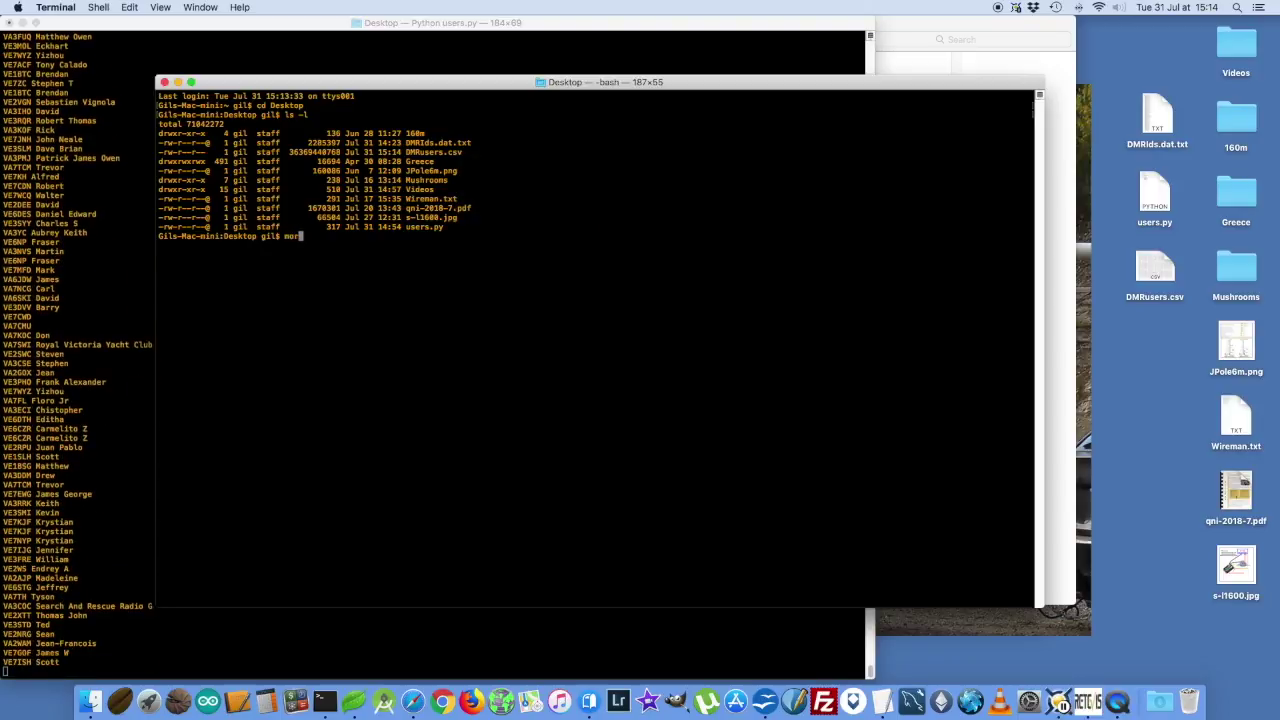
pyautogui.rightClick(391, 293)
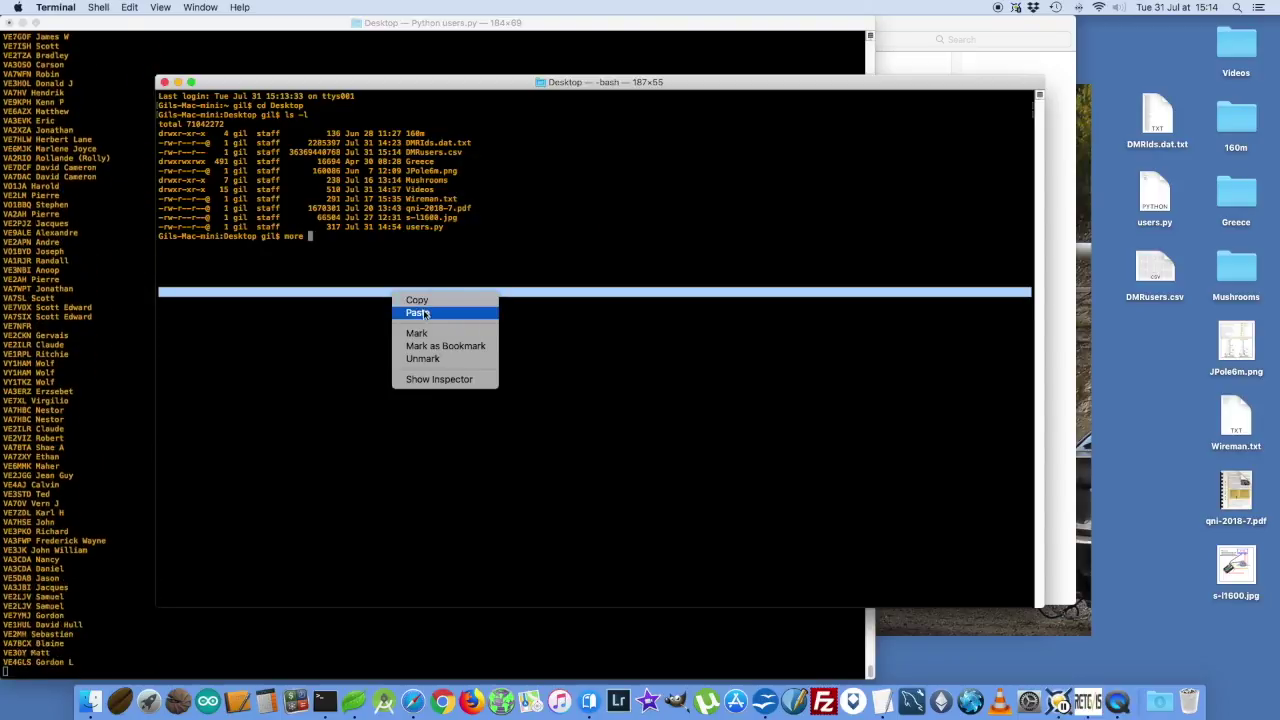
pyautogui.click(418, 313)
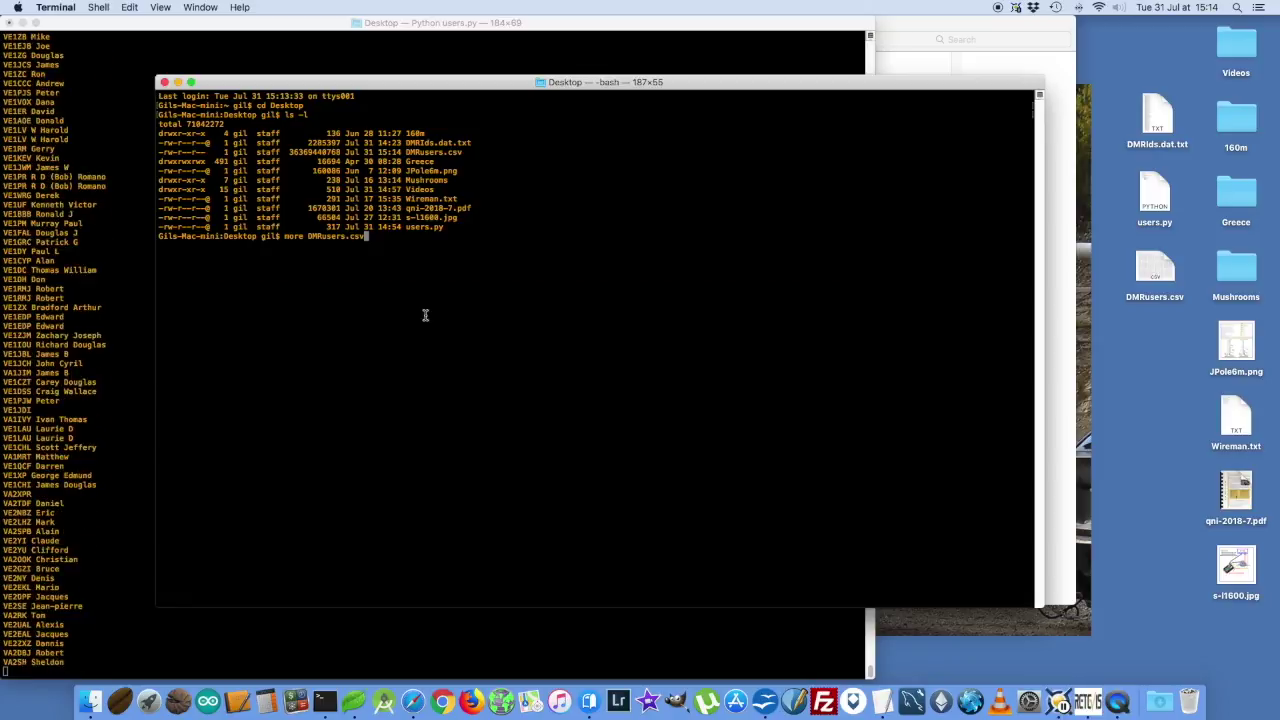
pyautogui.press('Return')
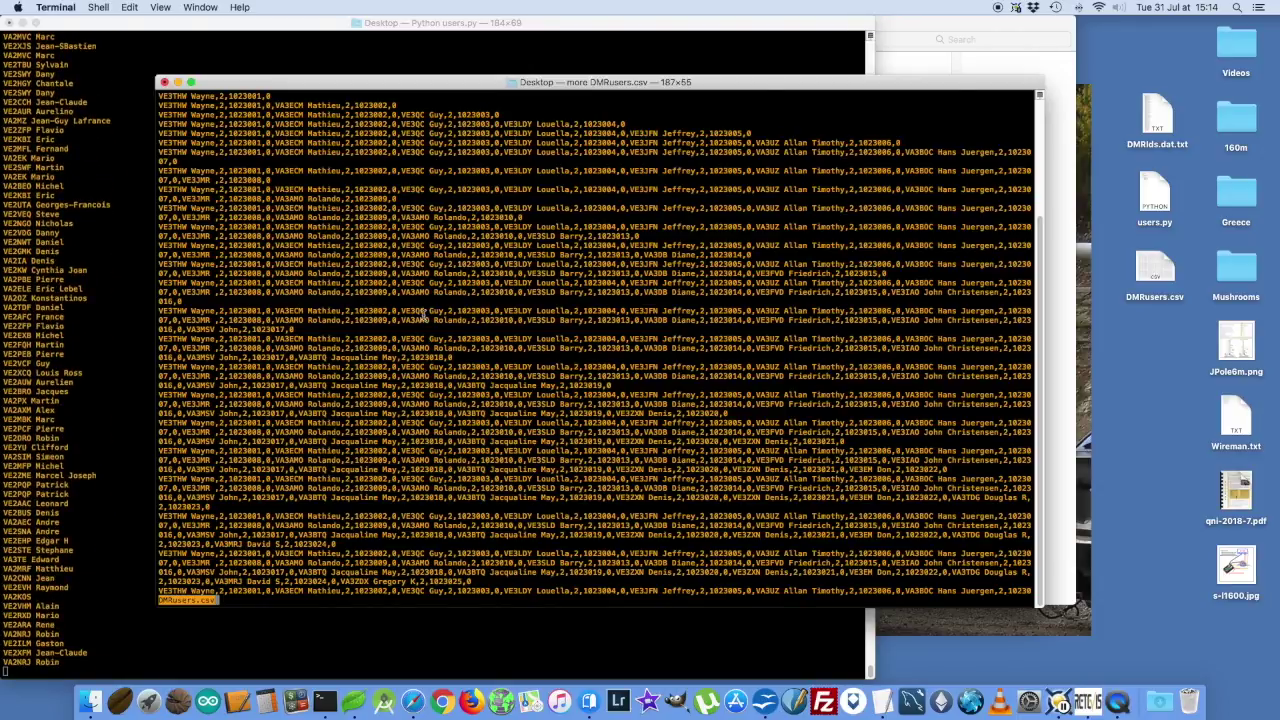
pyautogui.click(120, 279)
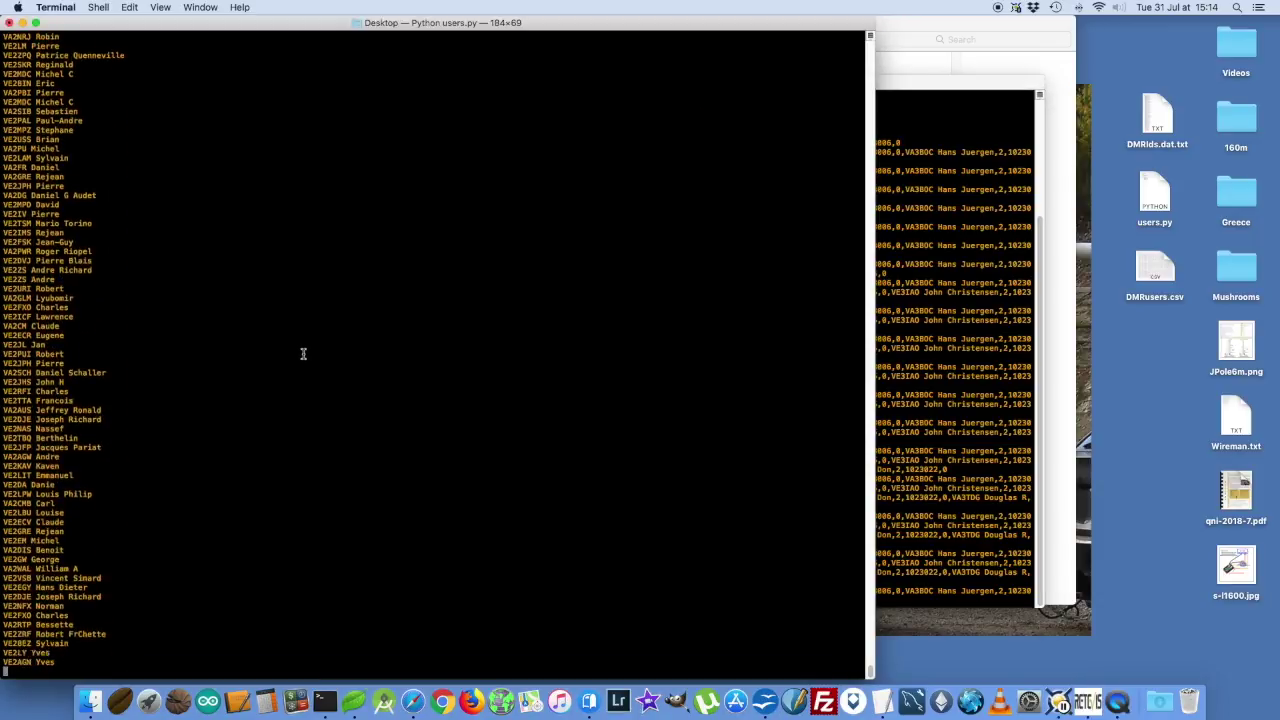
# Halt the script with Ctrl-C, then move new=[] indented under 'for field in reader:'
pyautogui.hotkey('ctrl', 'c')
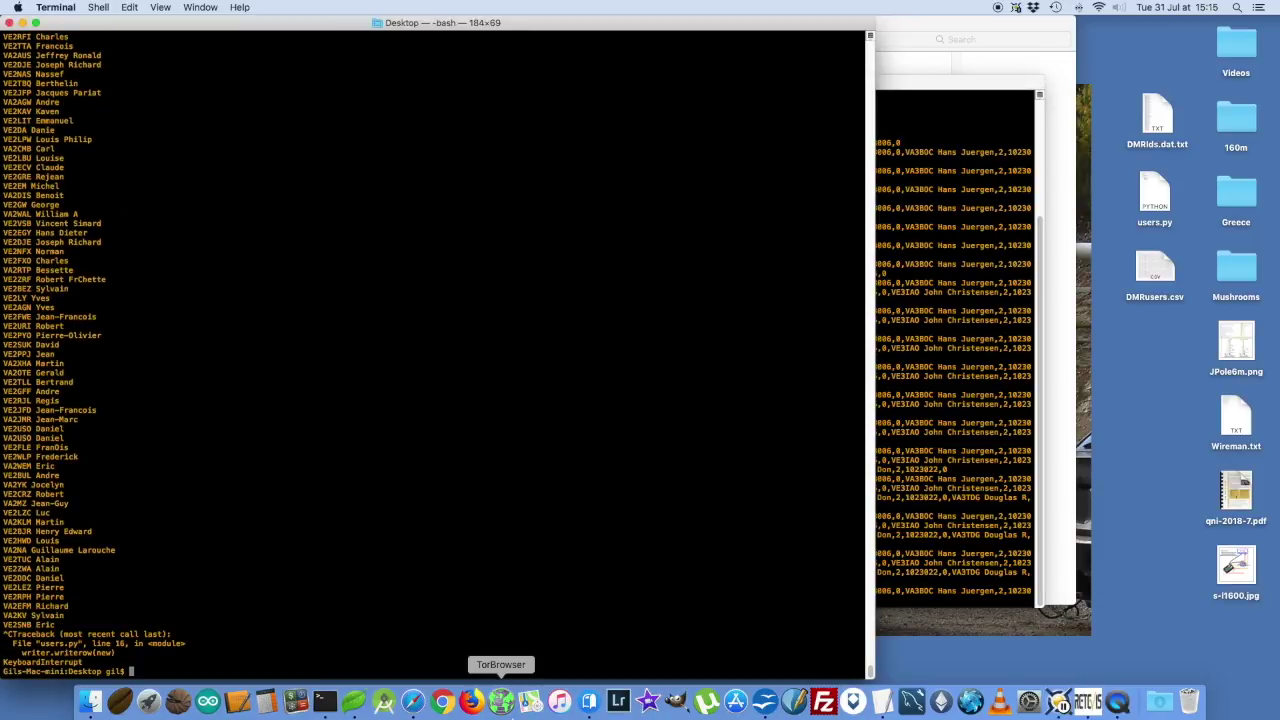
pyautogui.click(355, 701)
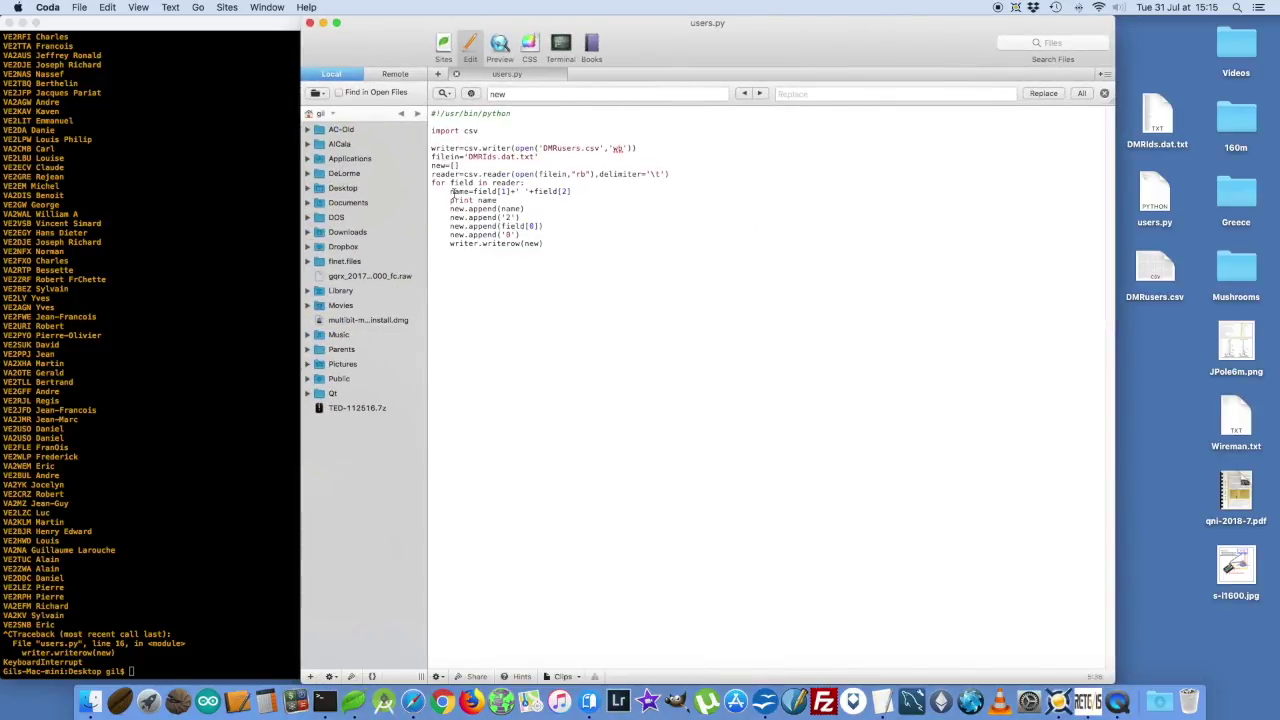
pyautogui.doubleClick(442, 165)
pyautogui.rightClick(445, 168)
pyautogui.click(476, 204)
pyautogui.press('Return')
pyautogui.press('super+v')
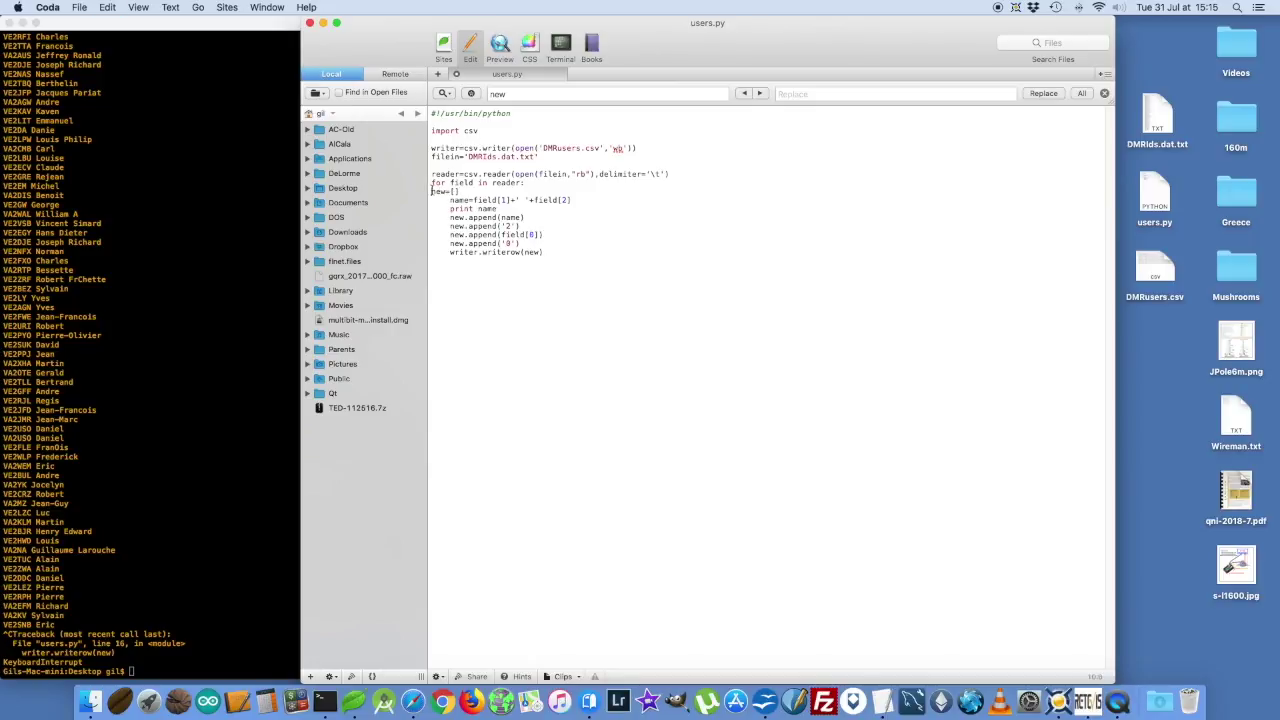
pyautogui.press('super+]')
# Move the old DMRusers.csv on the Desktop to the Trash
pyautogui.click(1157, 273)
pyautogui.rightClick(1157, 273)
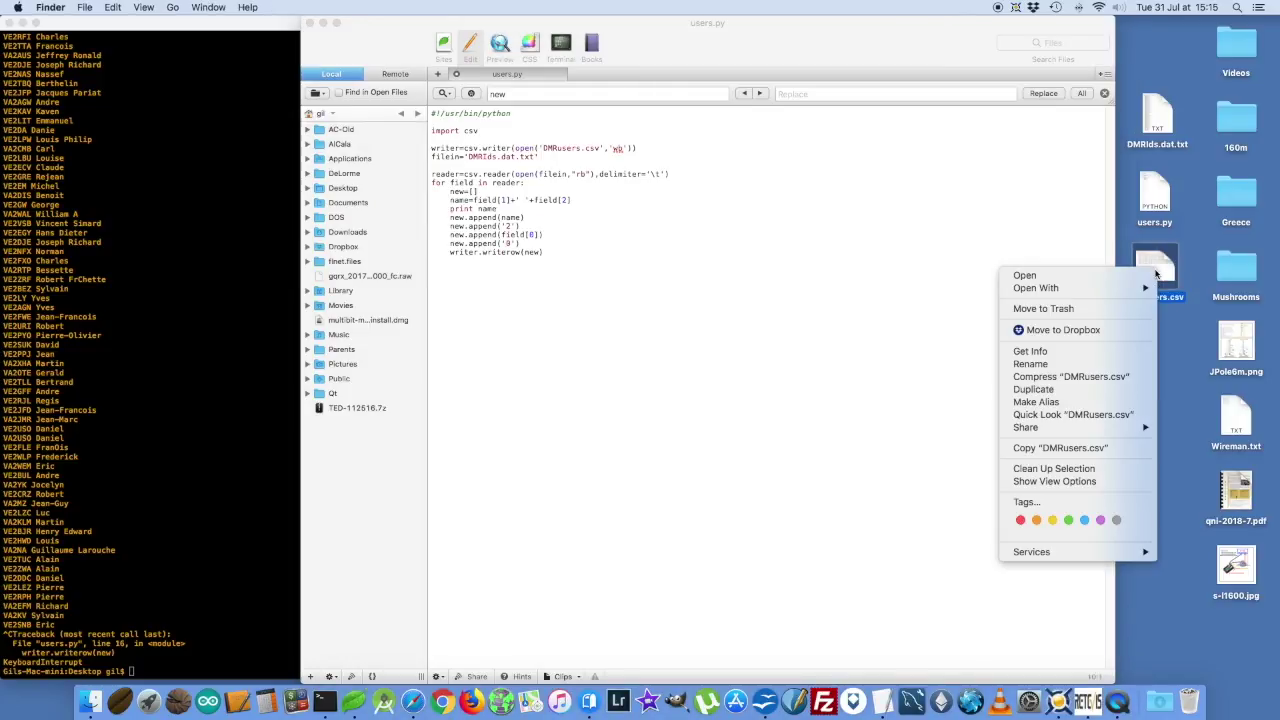
pyautogui.click(1088, 309)
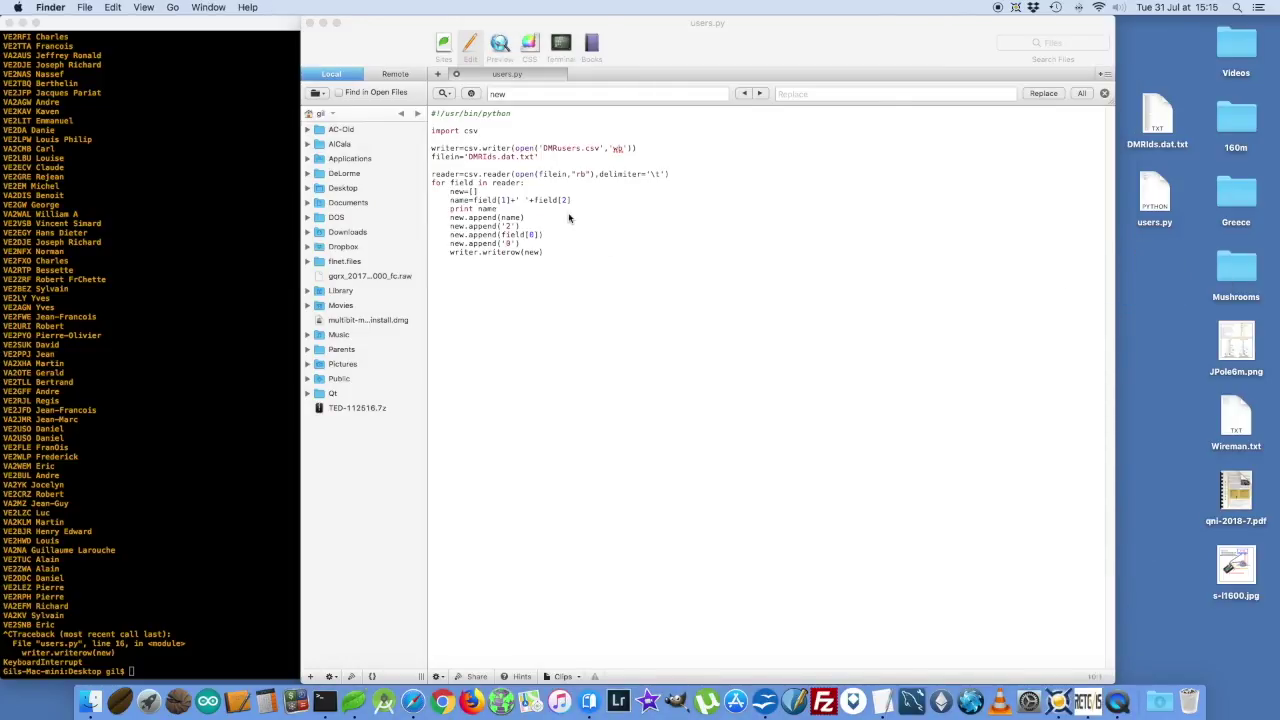
# Rerun the previous python users.py command in Terminal
pyautogui.click(150, 200)
pyautogui.press('Up')
pyautogui.press('Return')
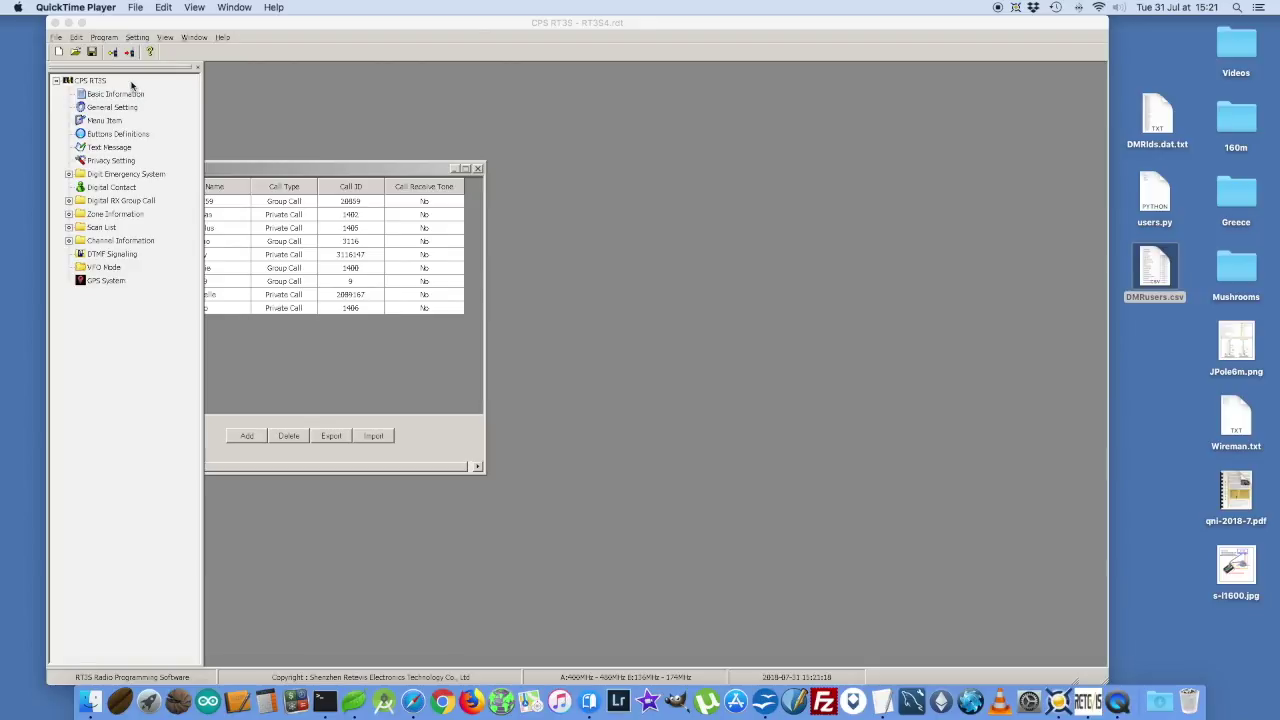
# Import DMRusers.csv from the Desktop folder into the Digital Contact list
pyautogui.click(373, 436)
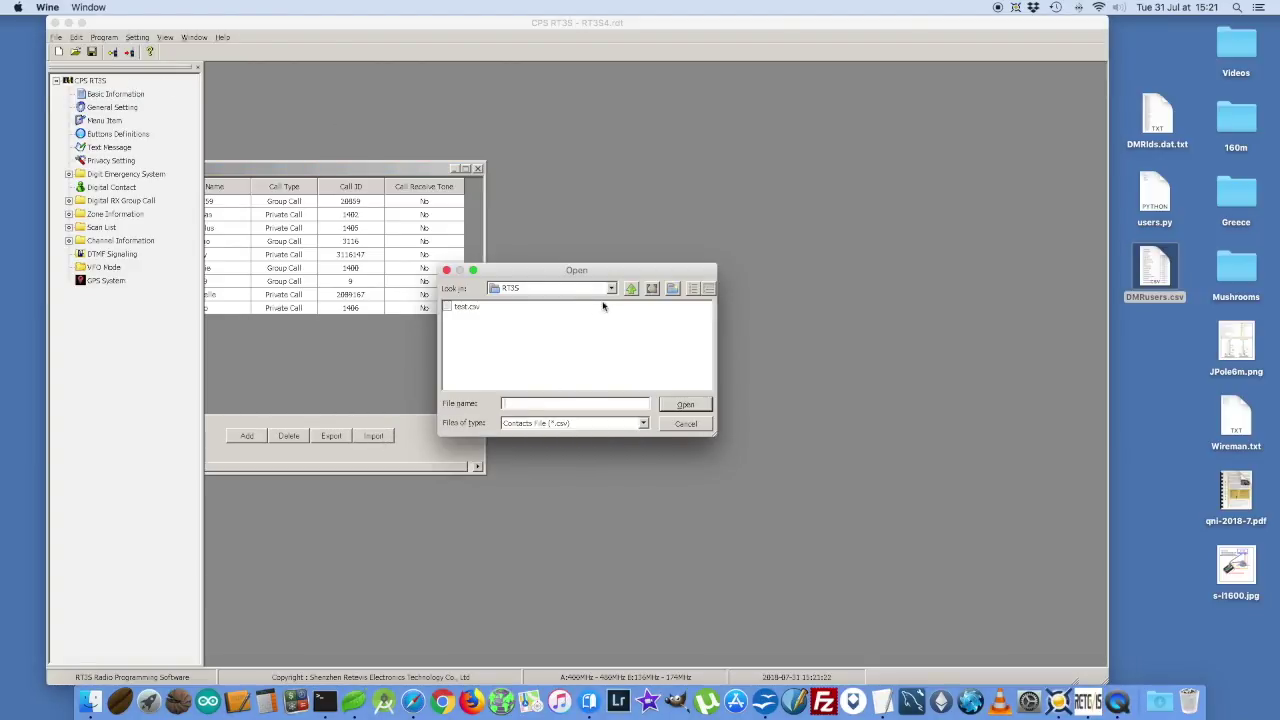
pyautogui.click(611, 288)
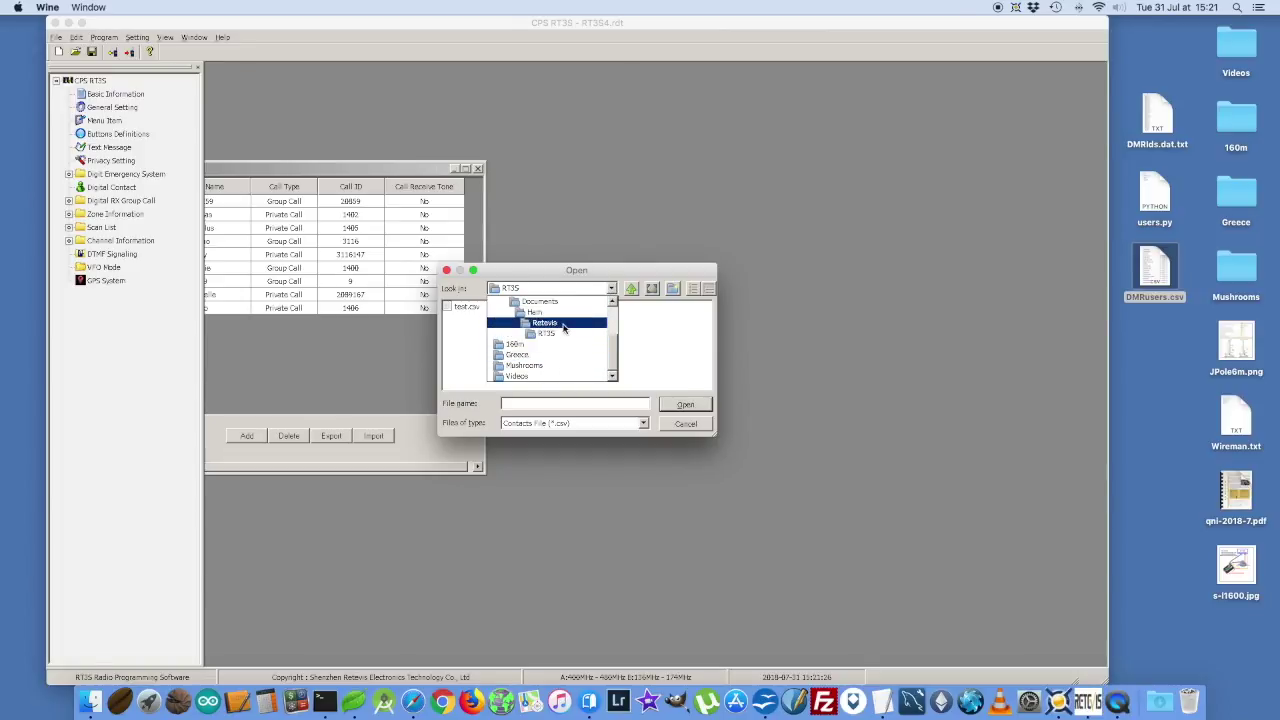
pyautogui.scroll(2, 563, 328)
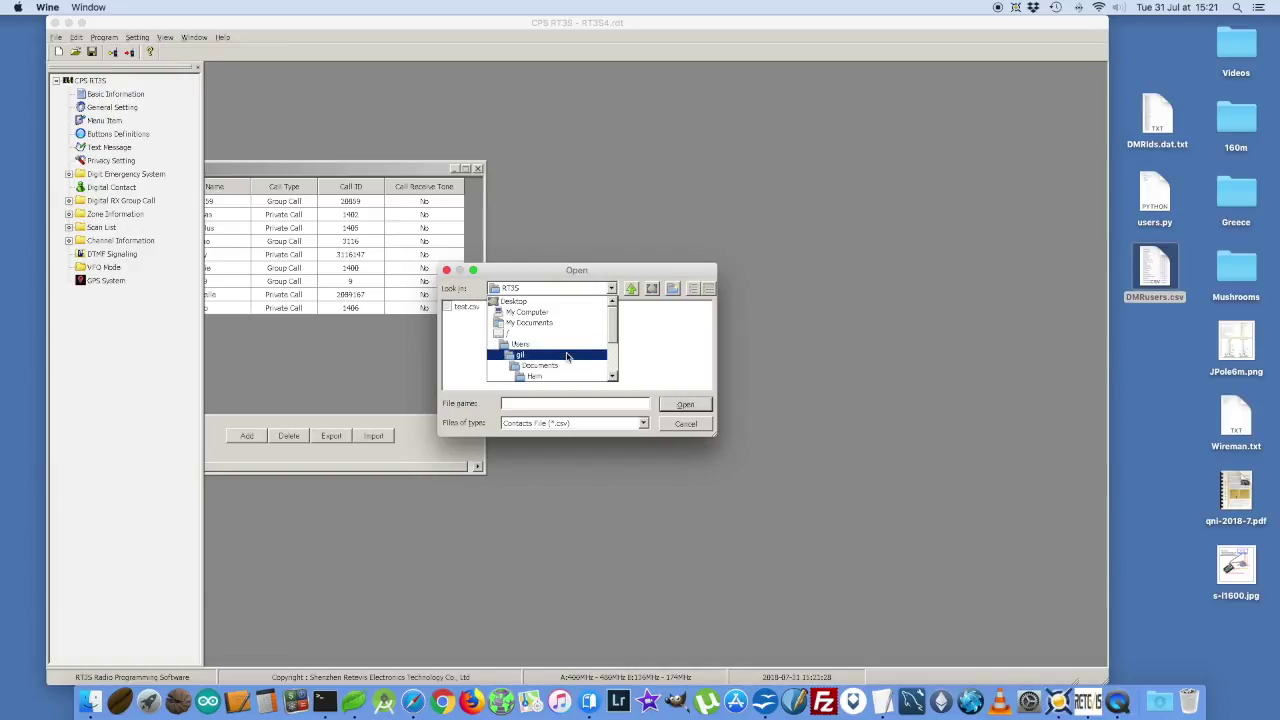
pyautogui.click(543, 303)
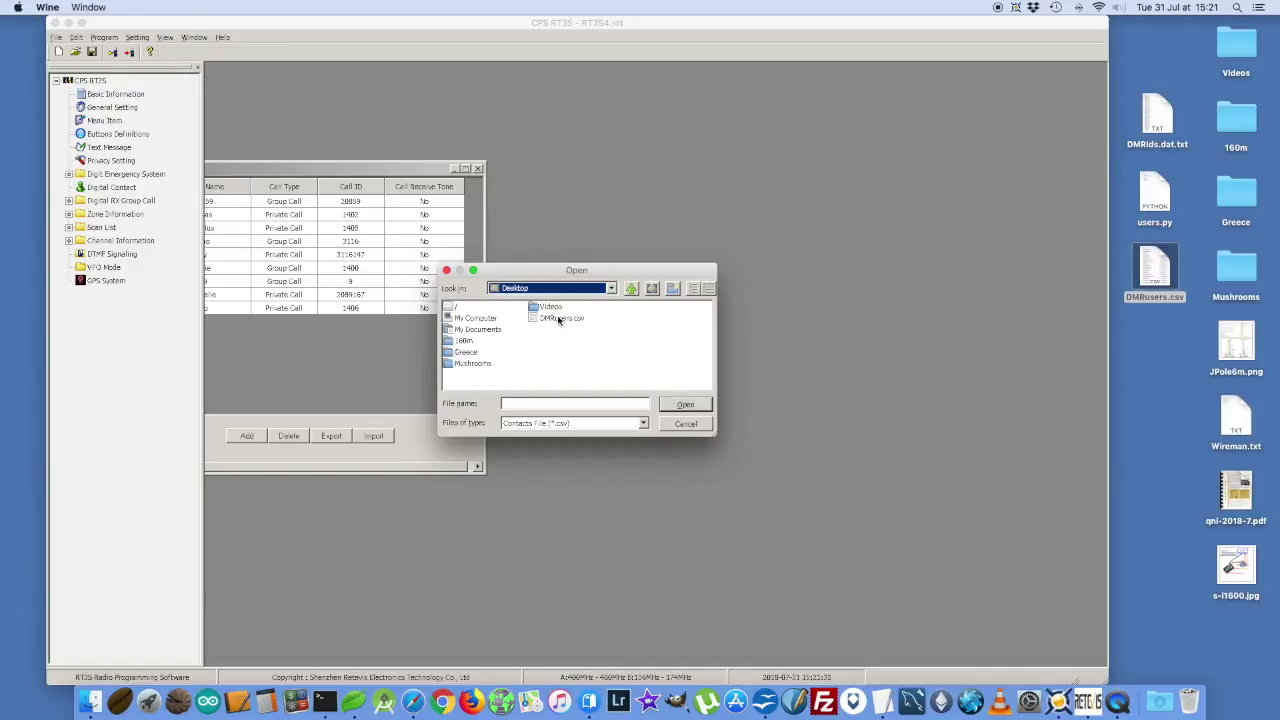
pyautogui.click(558, 319)
pyautogui.click(697, 408)
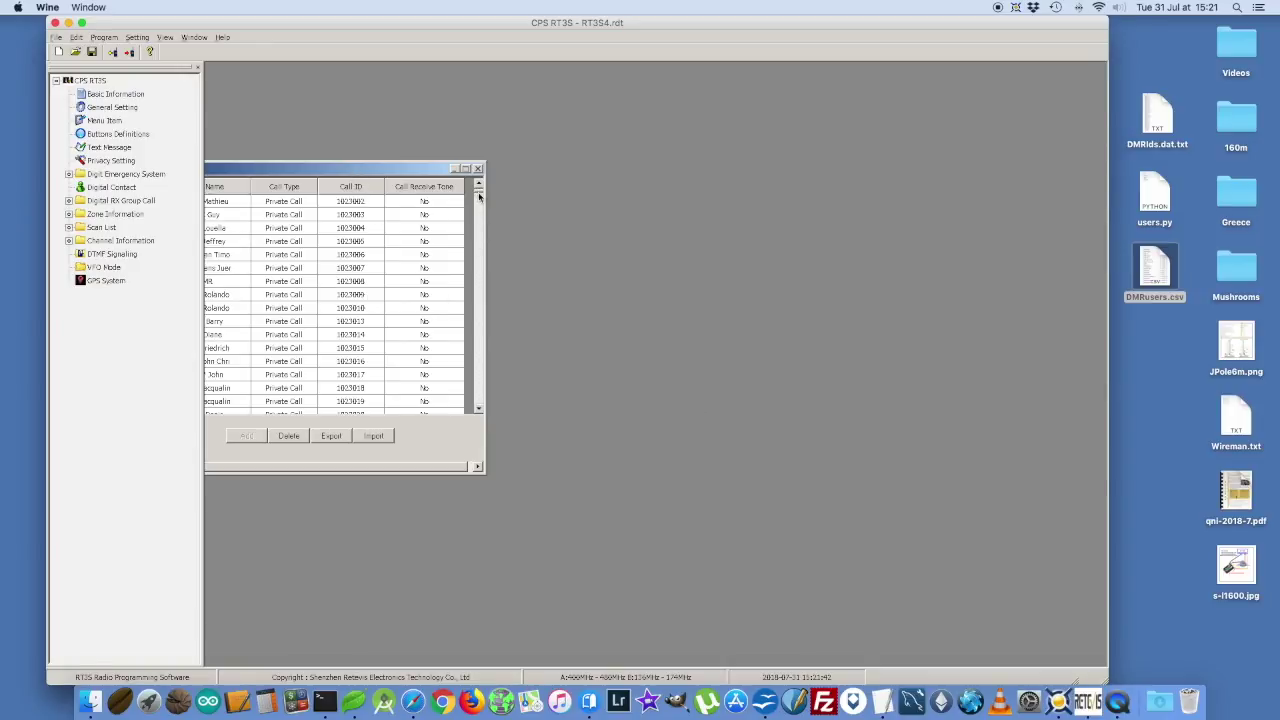
# Move the Digital Contact window right and scroll through the 1,180+ imported contacts
pyautogui.moveTo(479, 197); pyautogui.dragTo(482, 289)
pyautogui.moveTo(401, 173); pyautogui.dragTo(599, 167)
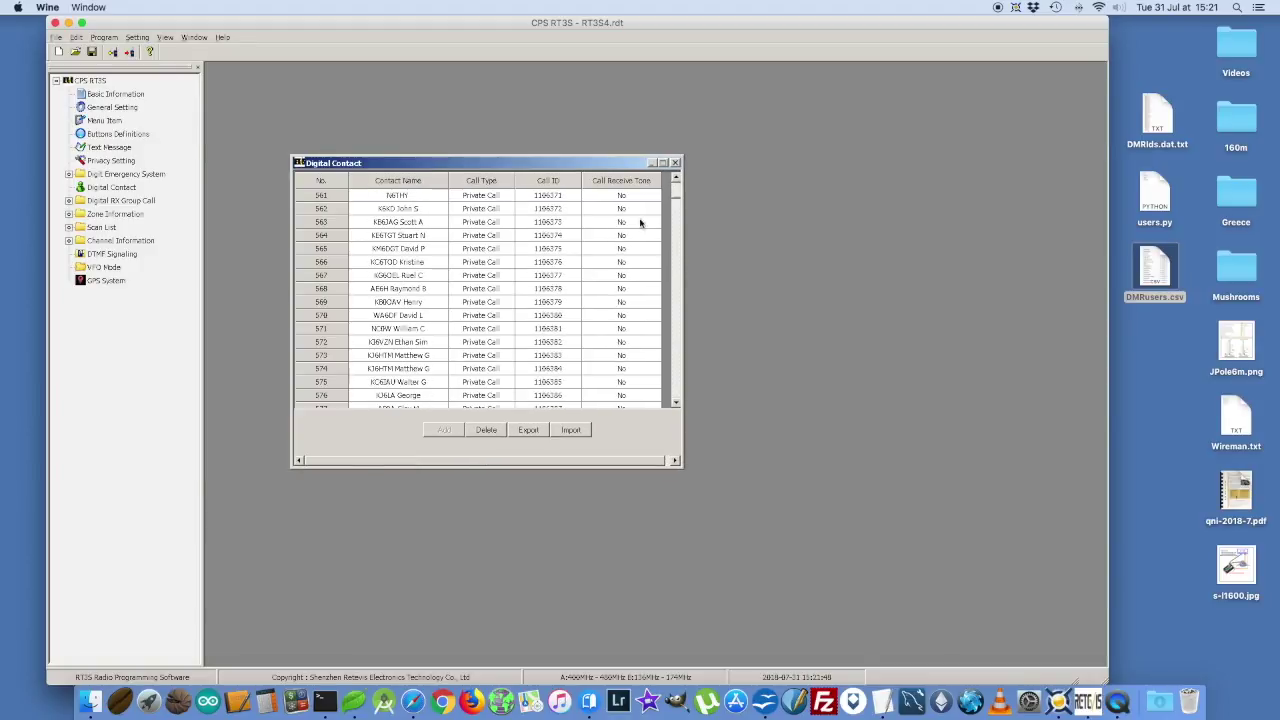
pyautogui.scroll(-20, 674, 284)
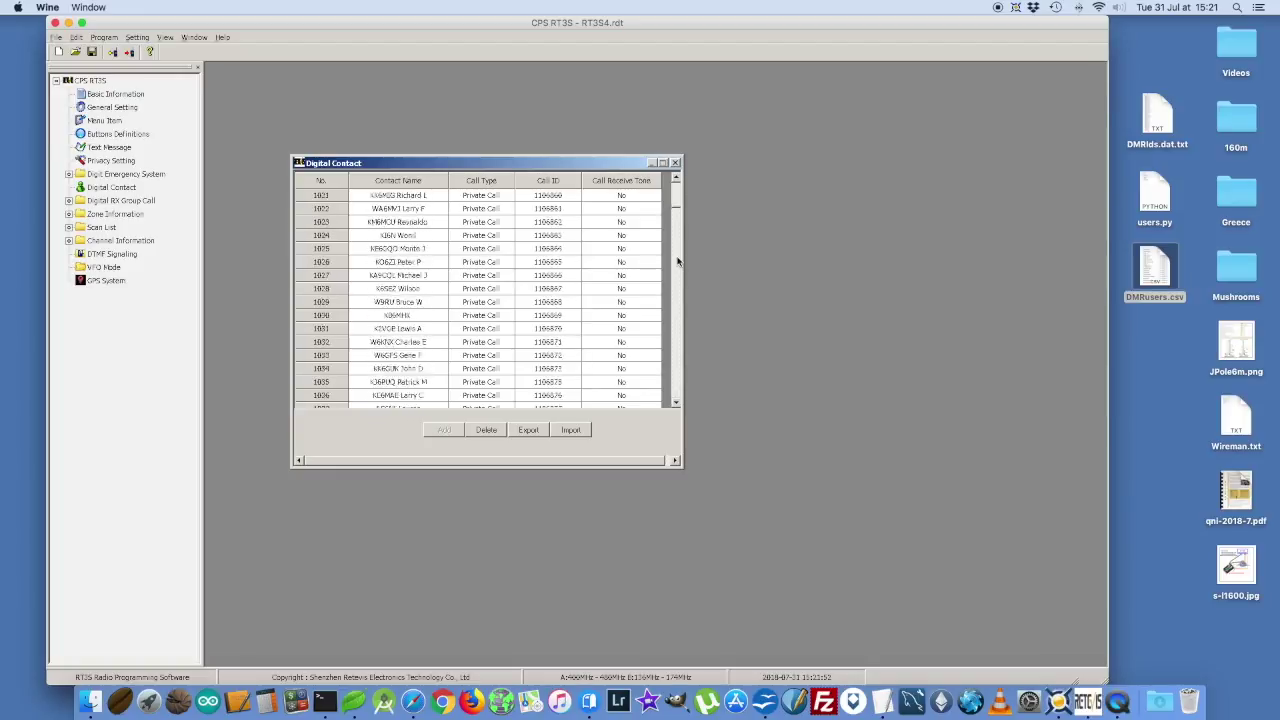
pyautogui.scroll(-3, 677, 317)
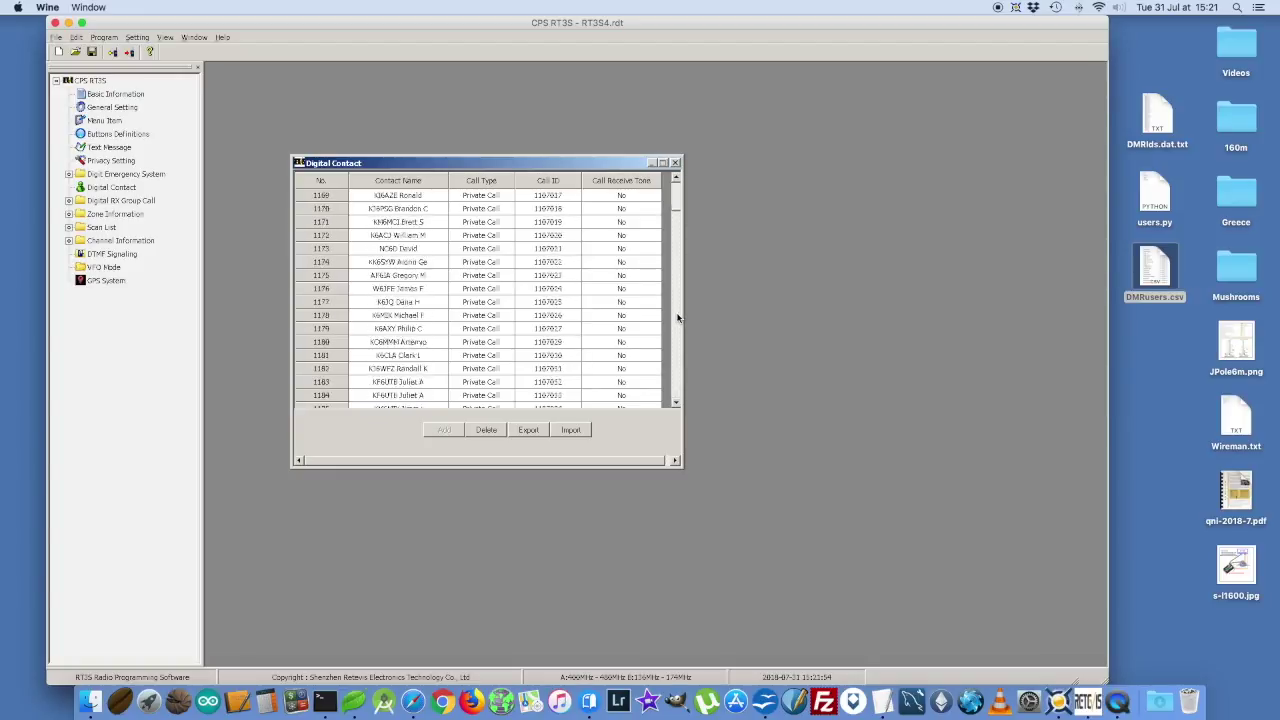